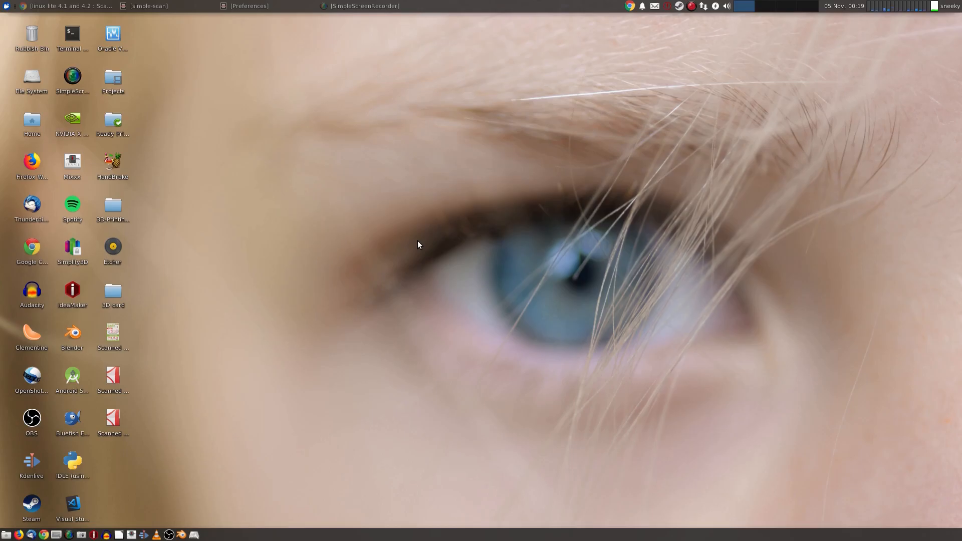
Review the scan quality preferences shown in the paused YouTube video about poor scanner quality.
{"action": "left_click", "coordinate": [68, 6]}
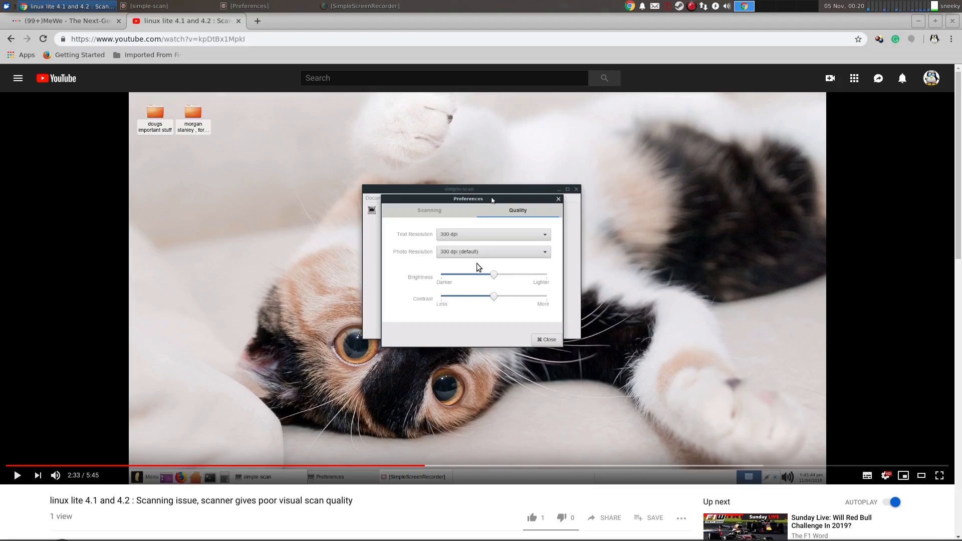
{"action": "left_click", "coordinate": [917, 22]}
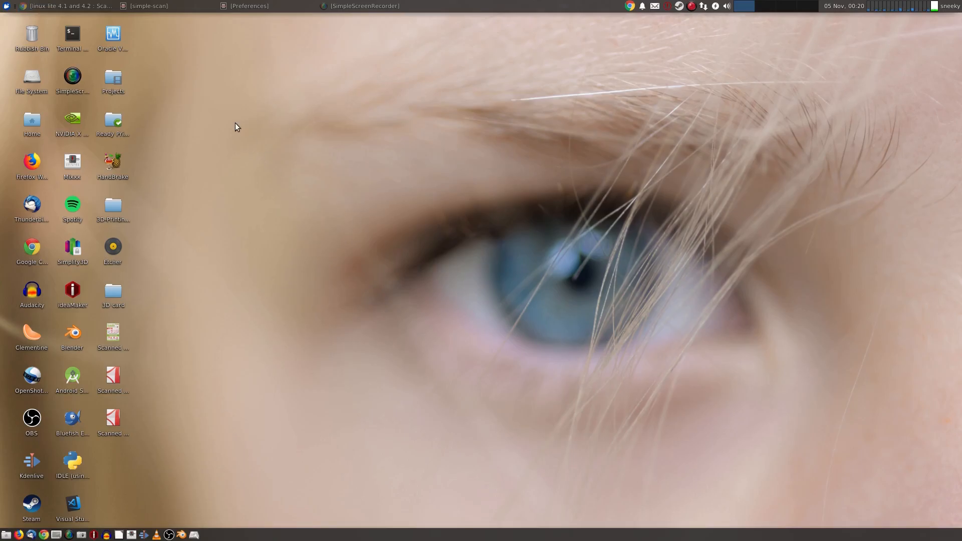
Switch to the simple-scan preferences and set both the text and photo resolution to 600 dpi.
{"action": "left_click", "coordinate": [200, 6]}
{"action": "left_click", "coordinate": [244, 6]}
{"action": "left_click", "coordinate": [243, 6]}
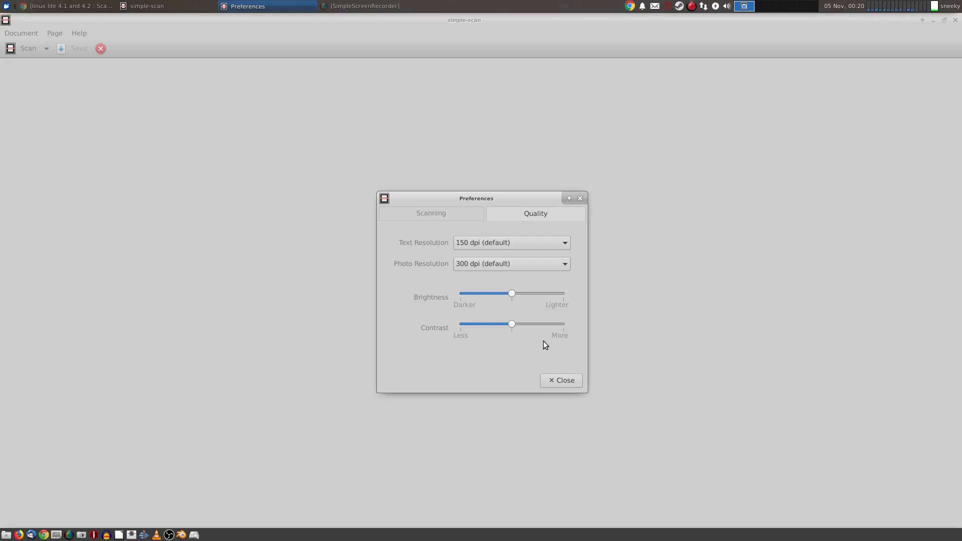
{"action": "left_click", "coordinate": [564, 242]}
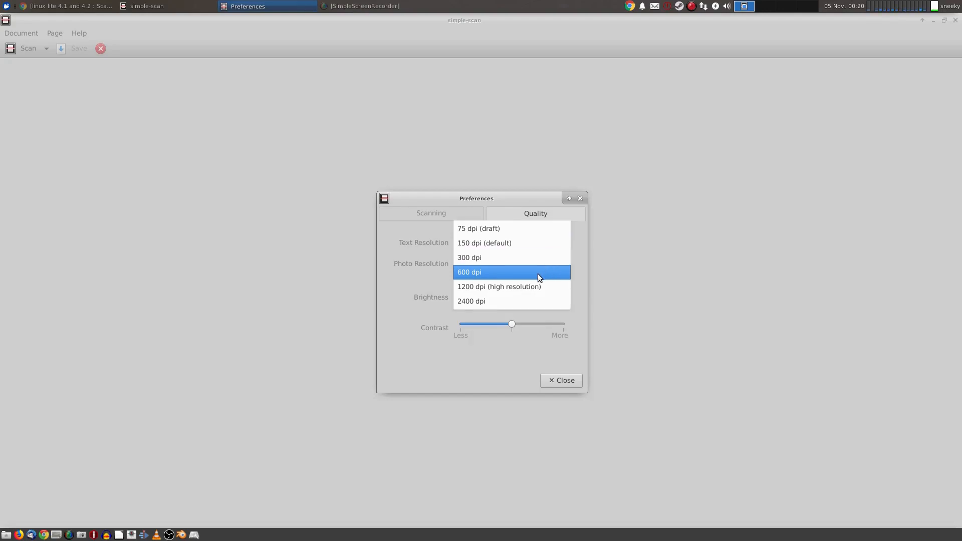
{"action": "left_click", "coordinate": [537, 272]}
{"action": "left_click", "coordinate": [564, 265]}
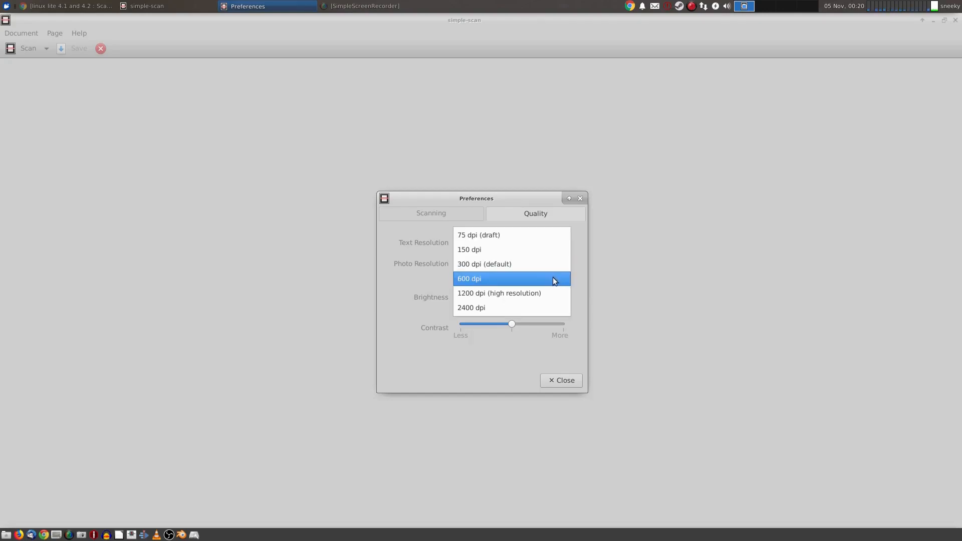
{"action": "left_click", "coordinate": [551, 283]}
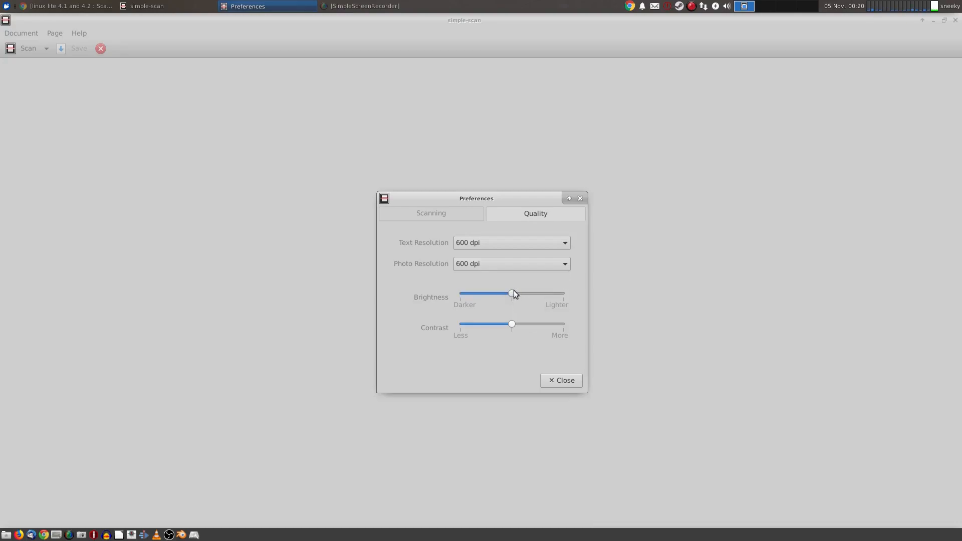
Make the scan brightness slightly darker and the contrast slightly higher, and close the preferences.
{"action": "left_click_drag", "start_coordinate": [503, 292], "coordinate": [505, 291]}
{"action": "left_click_drag", "start_coordinate": [515, 325], "coordinate": [521, 325]}
{"action": "left_click", "coordinate": [417, 216]}
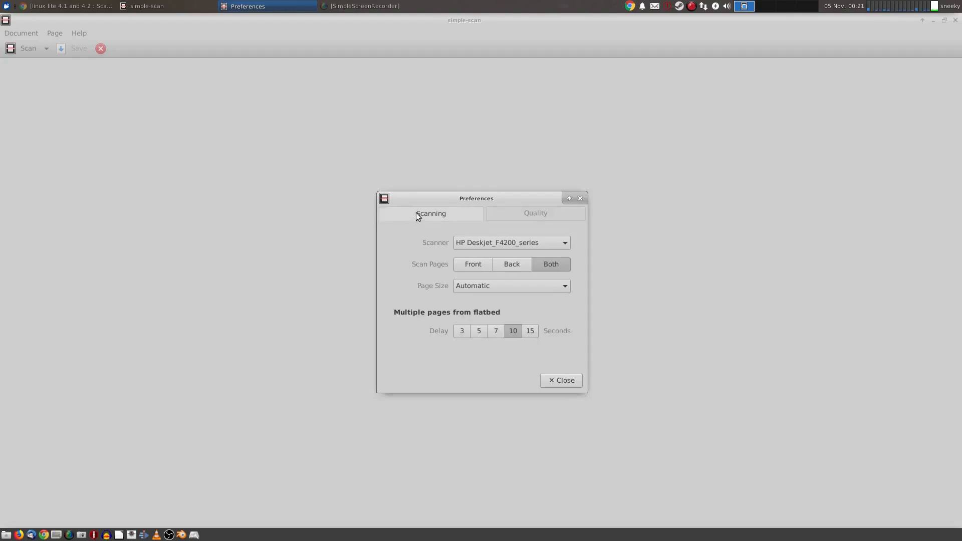
{"action": "left_click", "coordinate": [527, 217]}
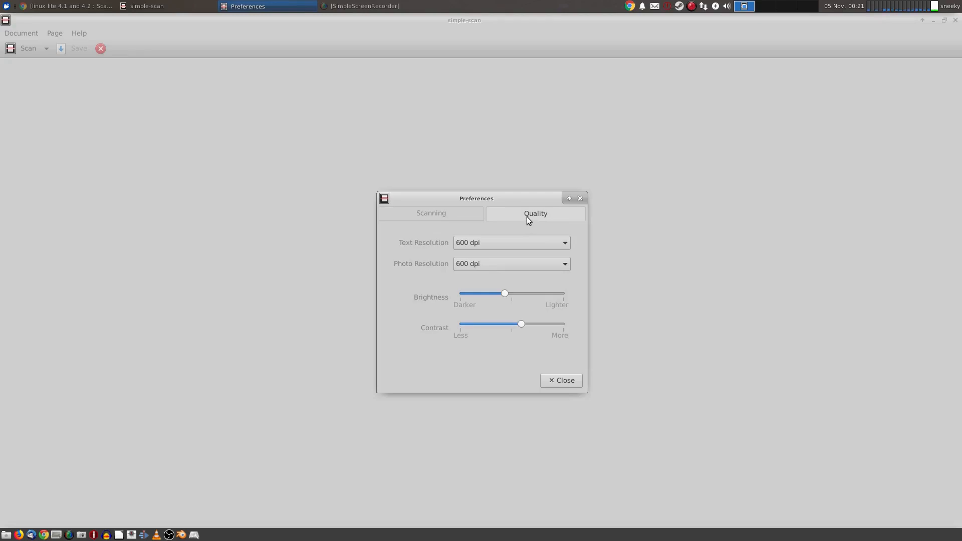
{"action": "left_click", "coordinate": [444, 216]}
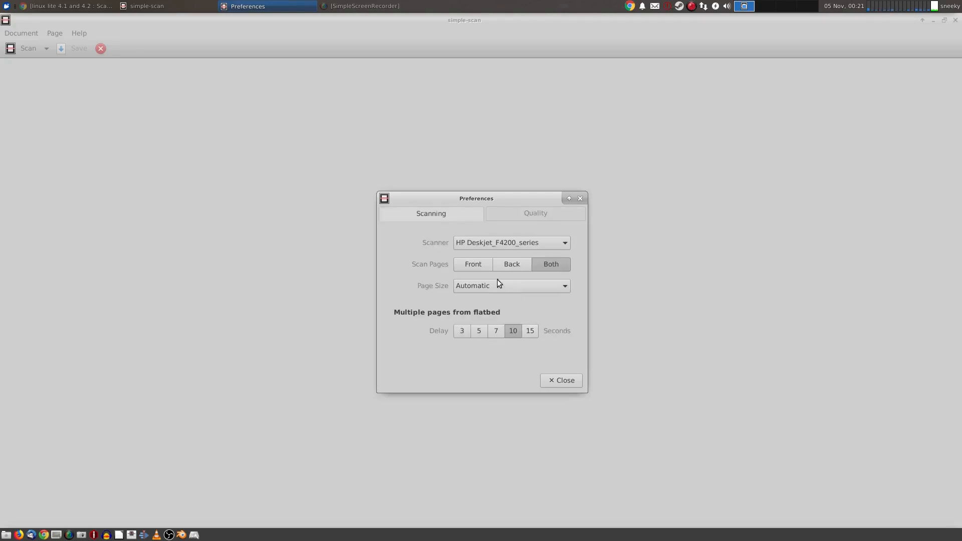
{"action": "left_click", "coordinate": [566, 382]}
Set the scanning page size to A4 in the preferences and scan the page.
{"action": "left_click", "coordinate": [18, 36]}
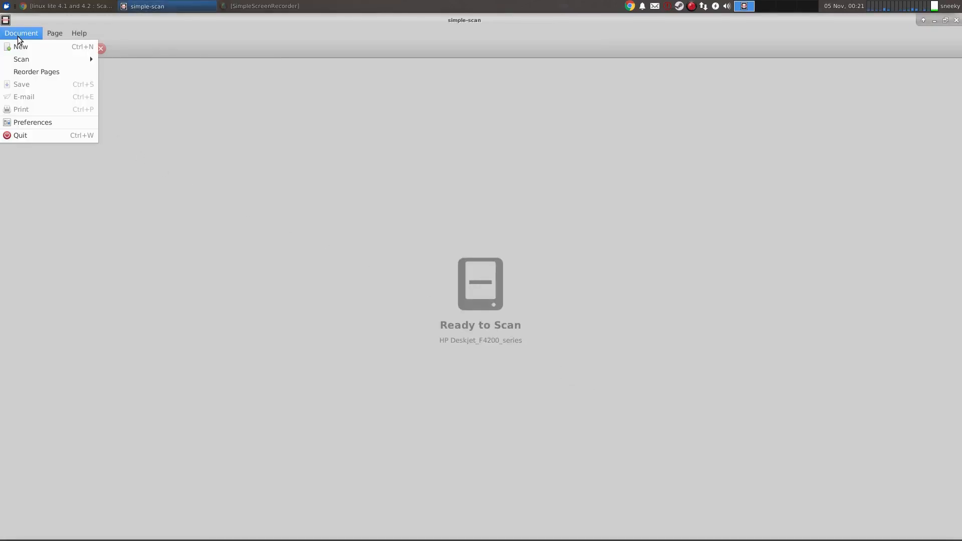
{"action": "mouse_move", "coordinate": [28, 59]}
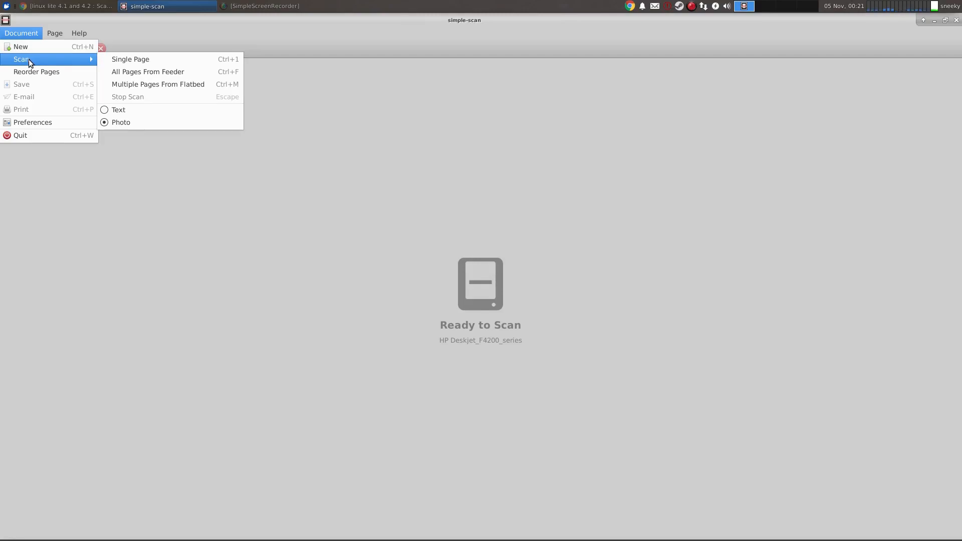
{"action": "left_click", "coordinate": [41, 123]}
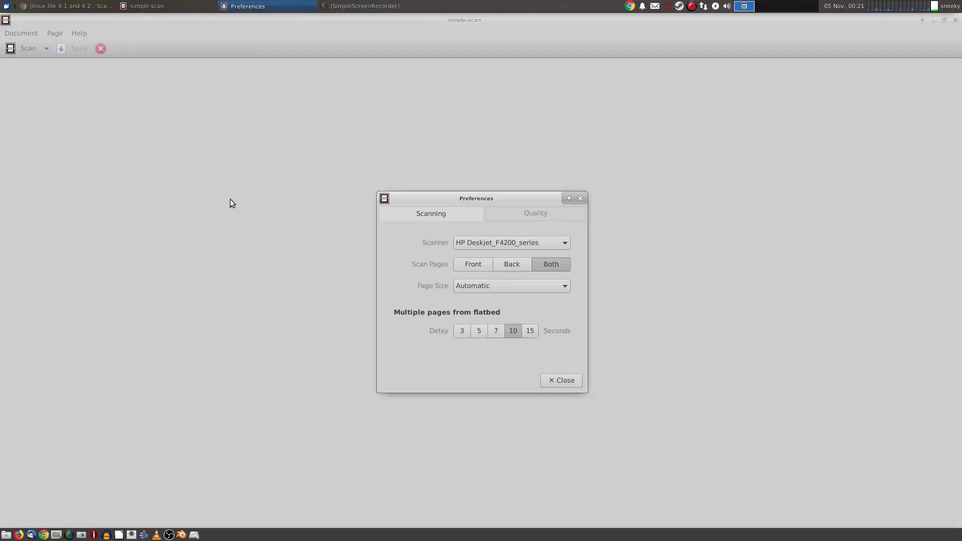
{"action": "left_click", "coordinate": [521, 219]}
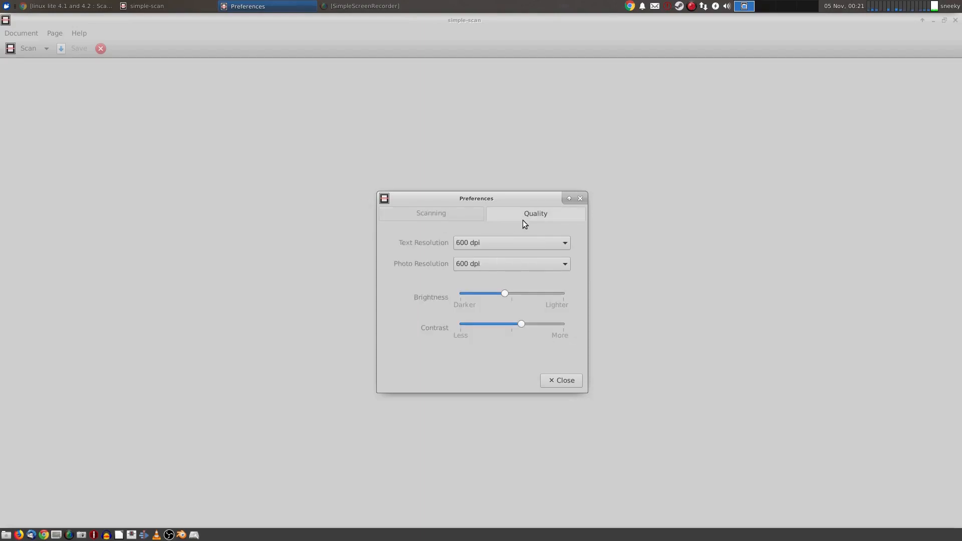
{"action": "left_click", "coordinate": [452, 217]}
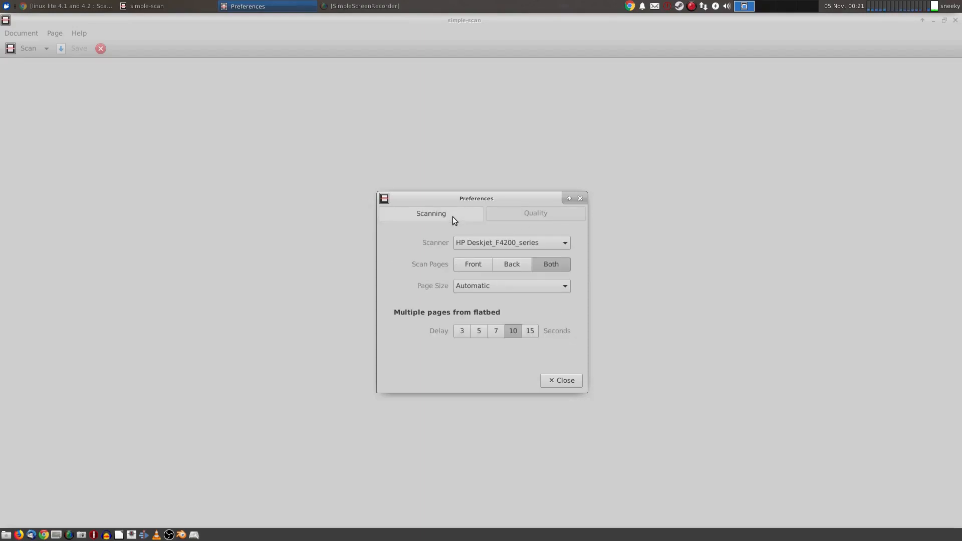
{"action": "left_click", "coordinate": [566, 287]}
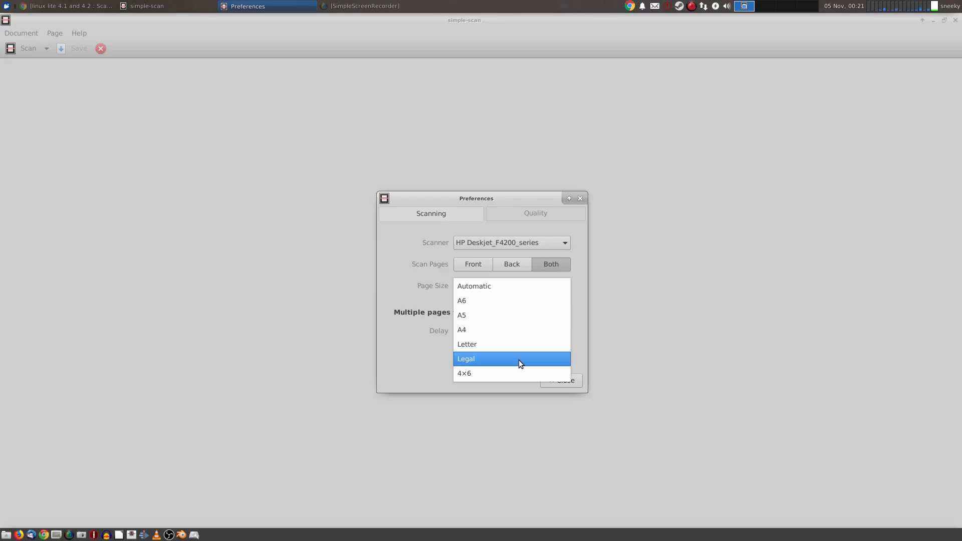
{"action": "left_click", "coordinate": [515, 334]}
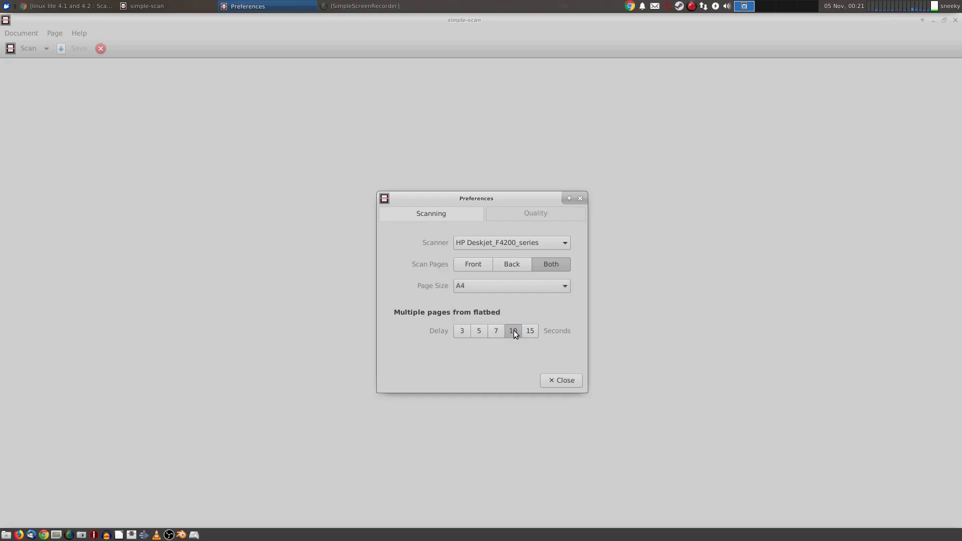
{"action": "left_click", "coordinate": [564, 381]}
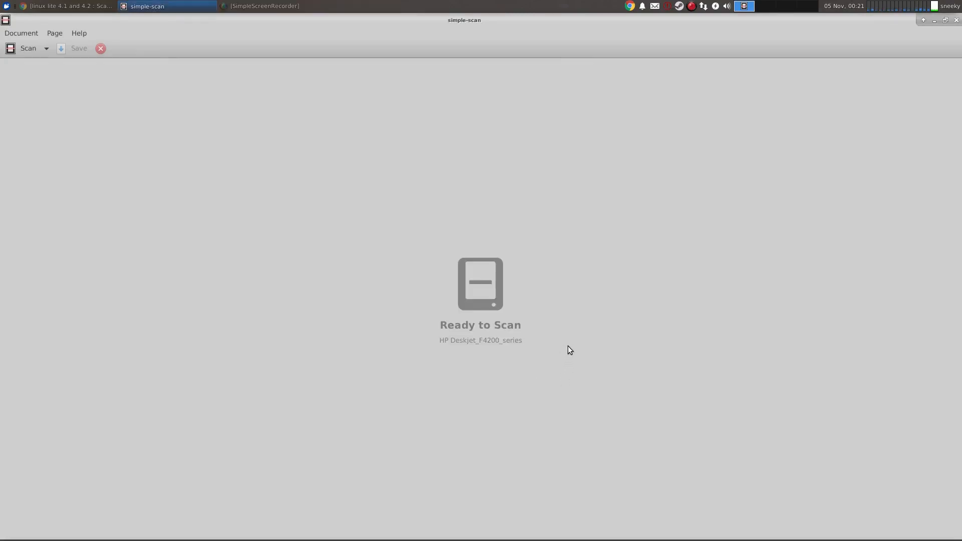
{"action": "left_click", "coordinate": [16, 52]}
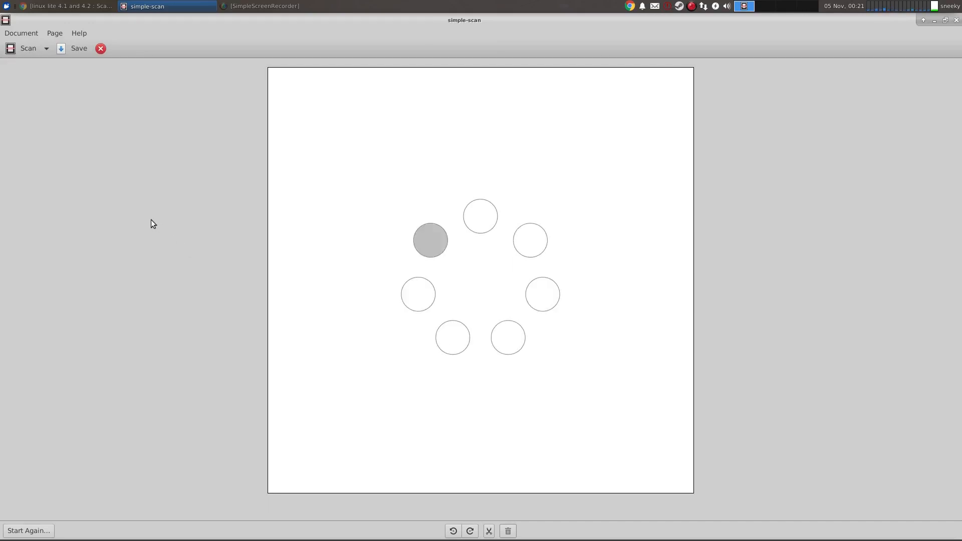
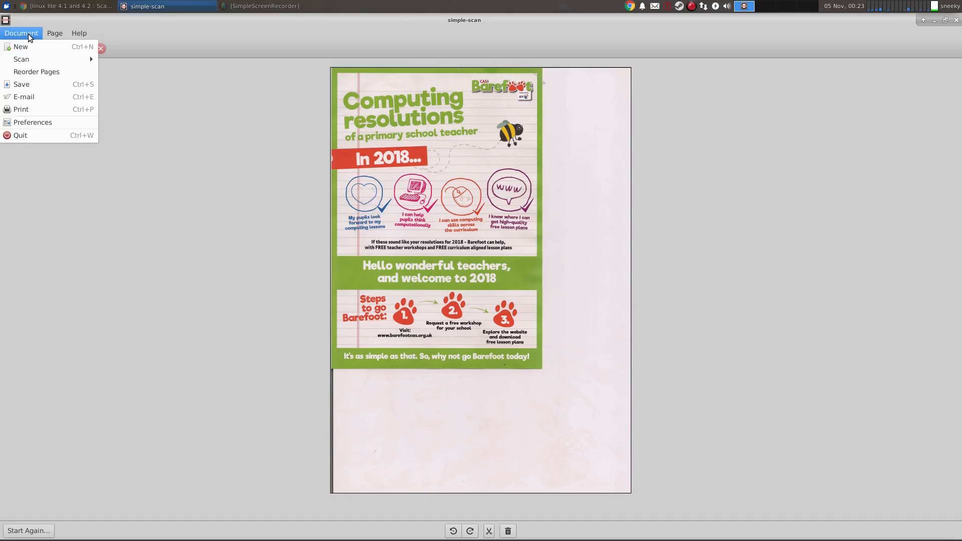
Change the scanning page size to A5 and scan the page again.
{"action": "left_click", "coordinate": [36, 123]}
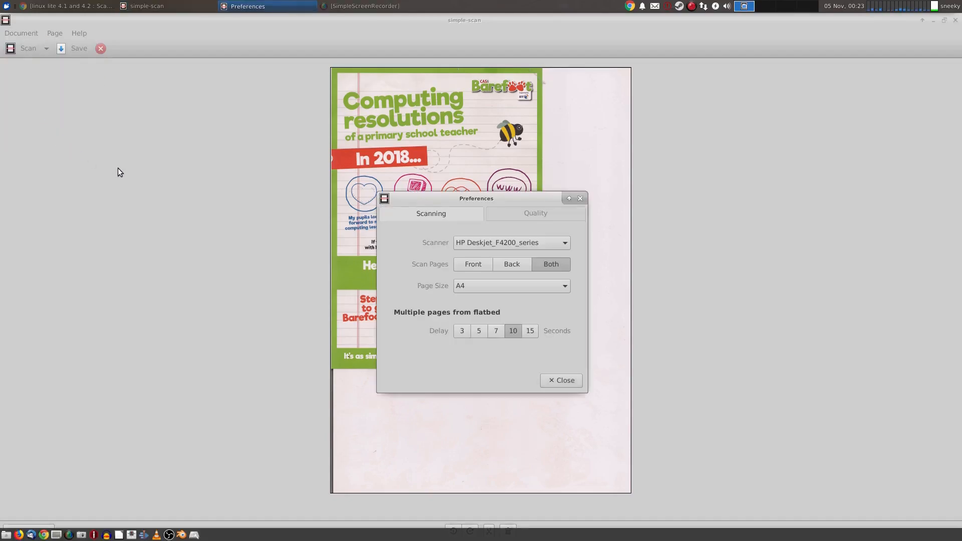
{"action": "left_click", "coordinate": [558, 288]}
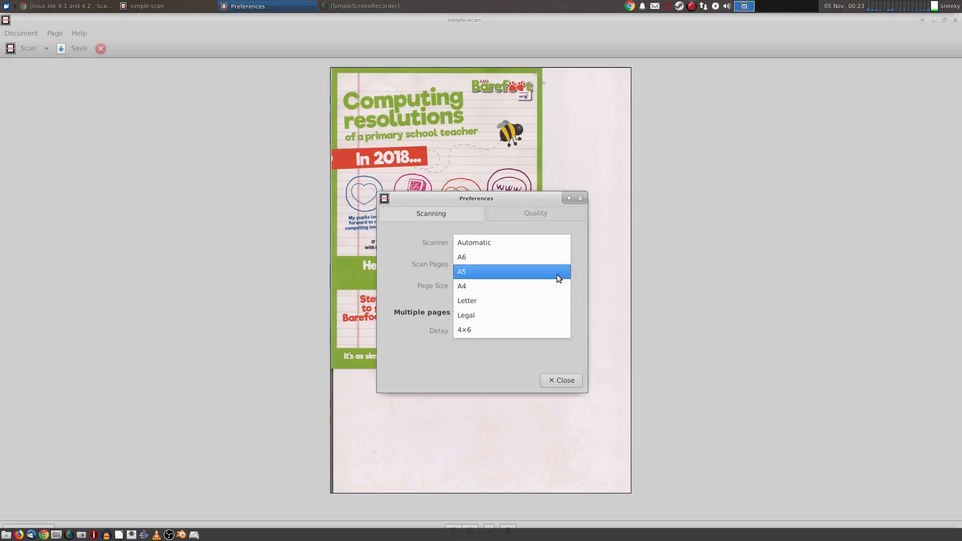
{"action": "left_click", "coordinate": [559, 277]}
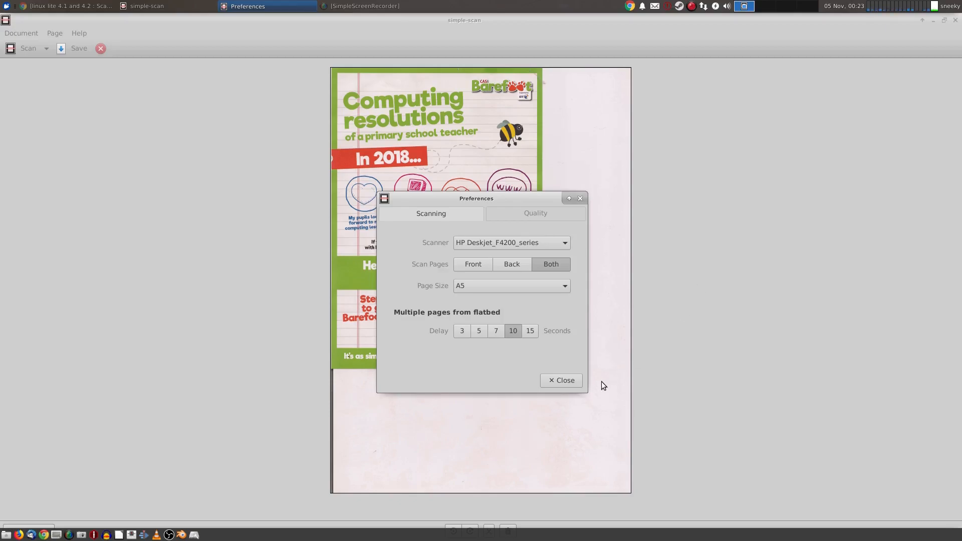
{"action": "left_click", "coordinate": [561, 380]}
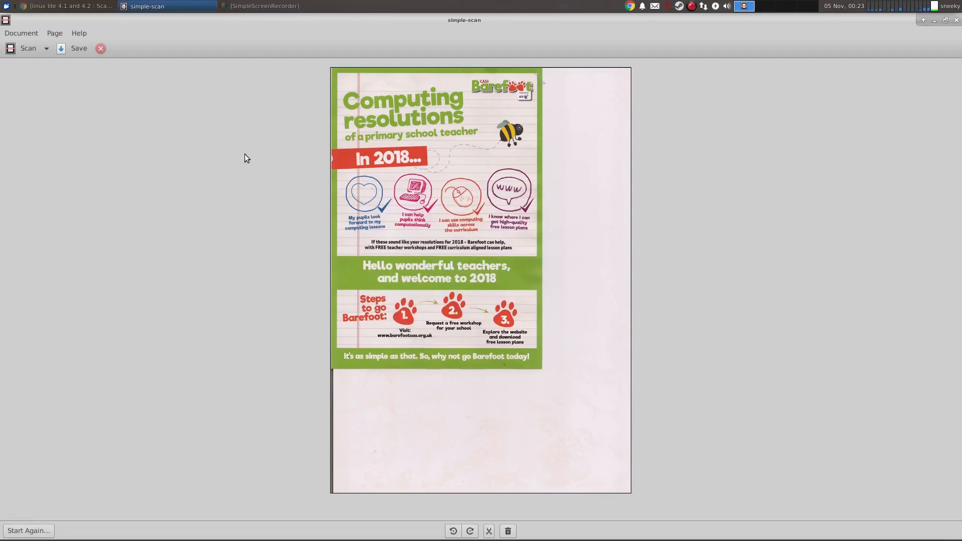
{"action": "left_click", "coordinate": [16, 52]}
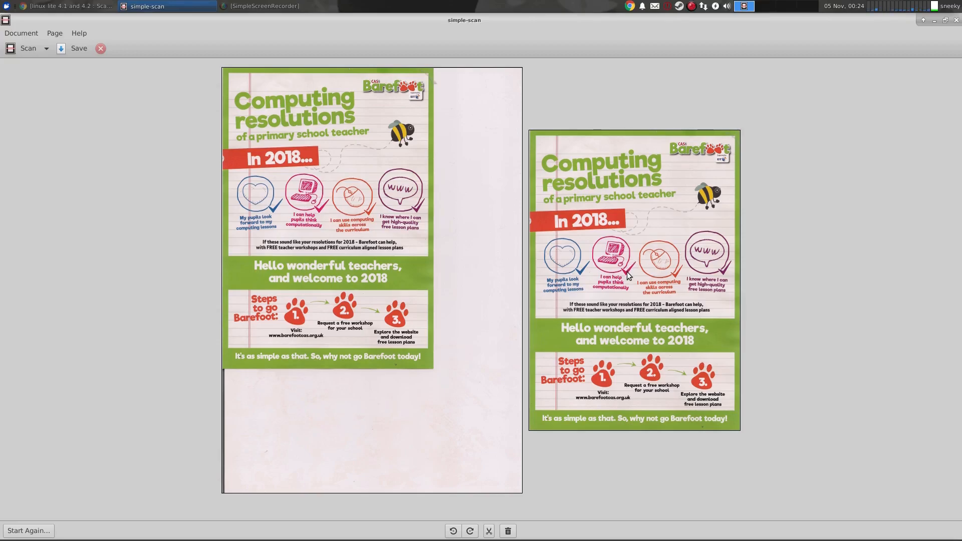
Set text and photo resolution to 1200 dpi (high resolution) with more contrast, and scan the page again.
{"action": "left_click", "coordinate": [23, 33]}
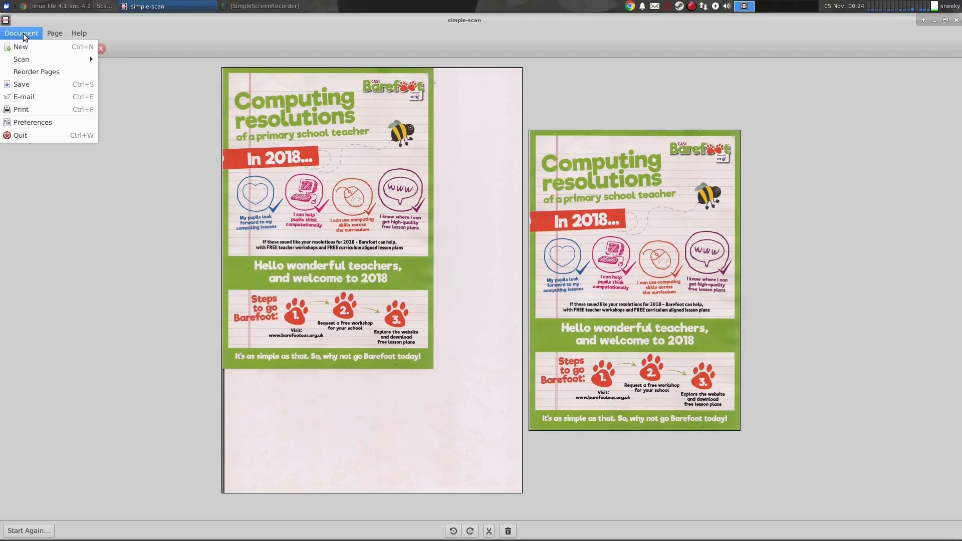
{"action": "left_click", "coordinate": [30, 122]}
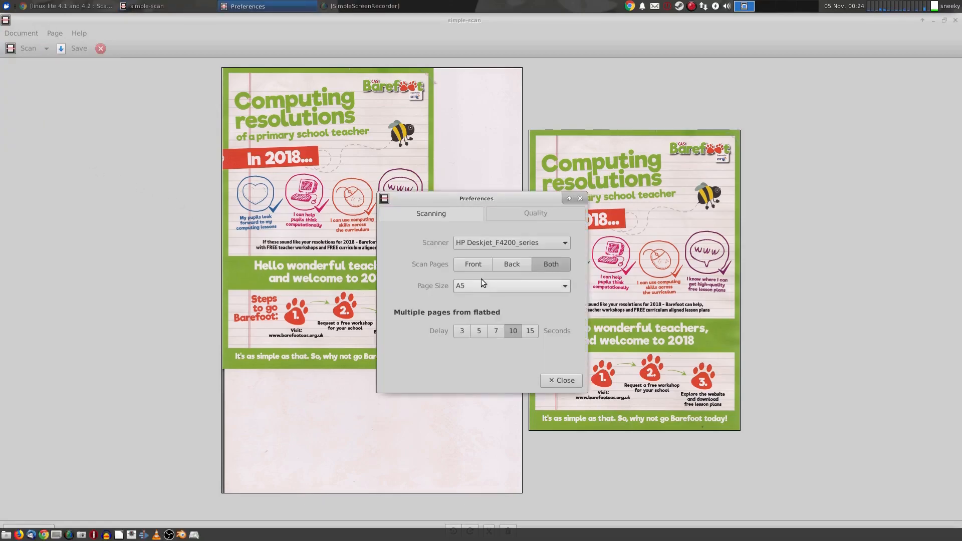
{"action": "left_click", "coordinate": [517, 214]}
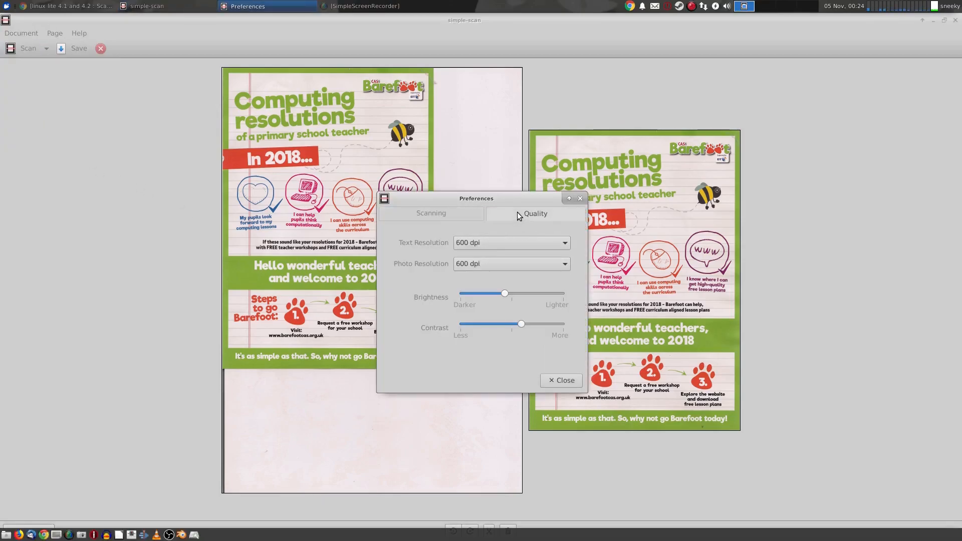
{"action": "left_click", "coordinate": [564, 243]}
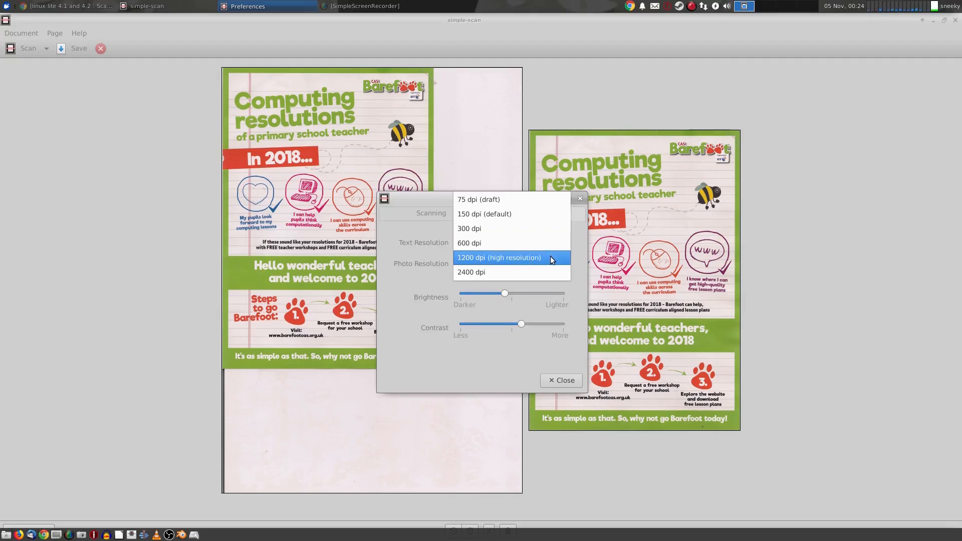
{"action": "left_click", "coordinate": [550, 257]}
{"action": "left_click", "coordinate": [557, 263]}
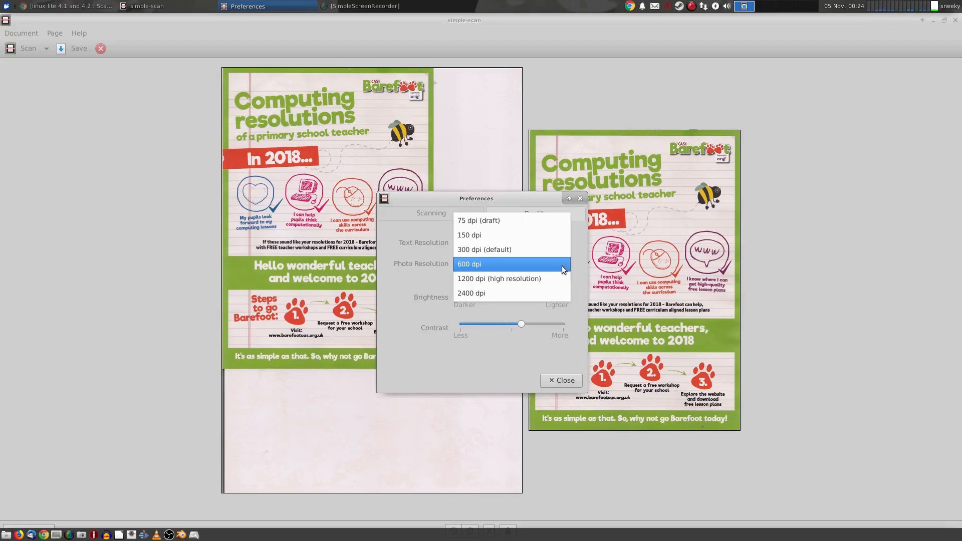
{"action": "left_click", "coordinate": [554, 275]}
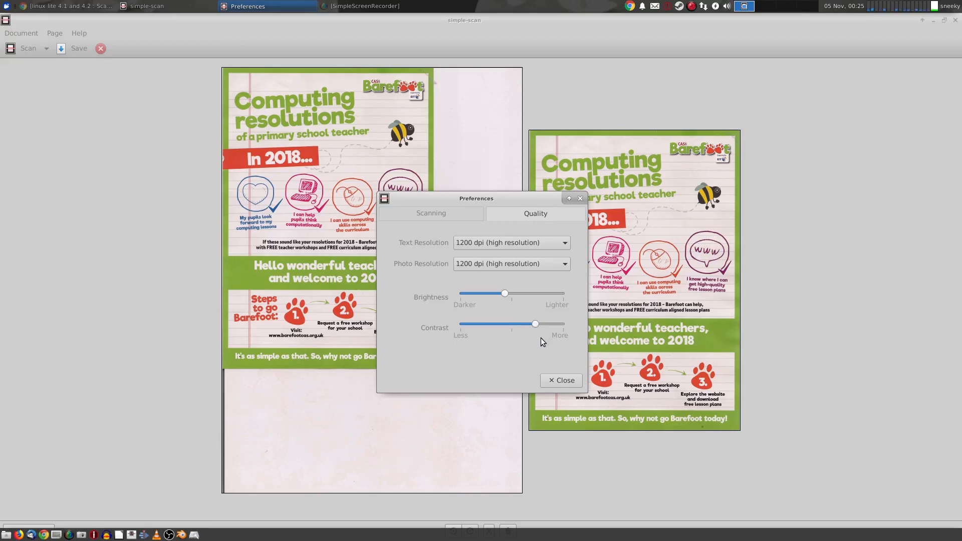
{"action": "left_click", "coordinate": [547, 380]}
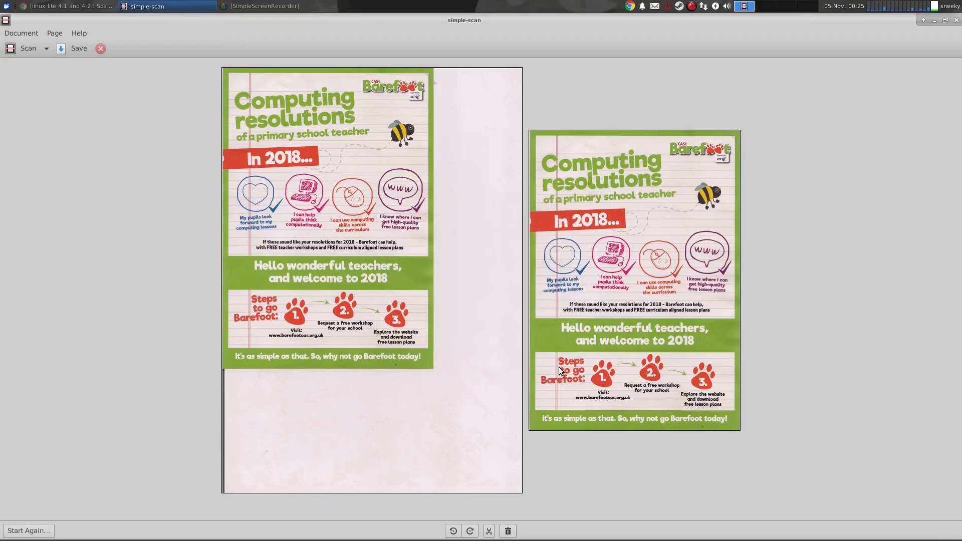
{"action": "left_click", "coordinate": [21, 52]}
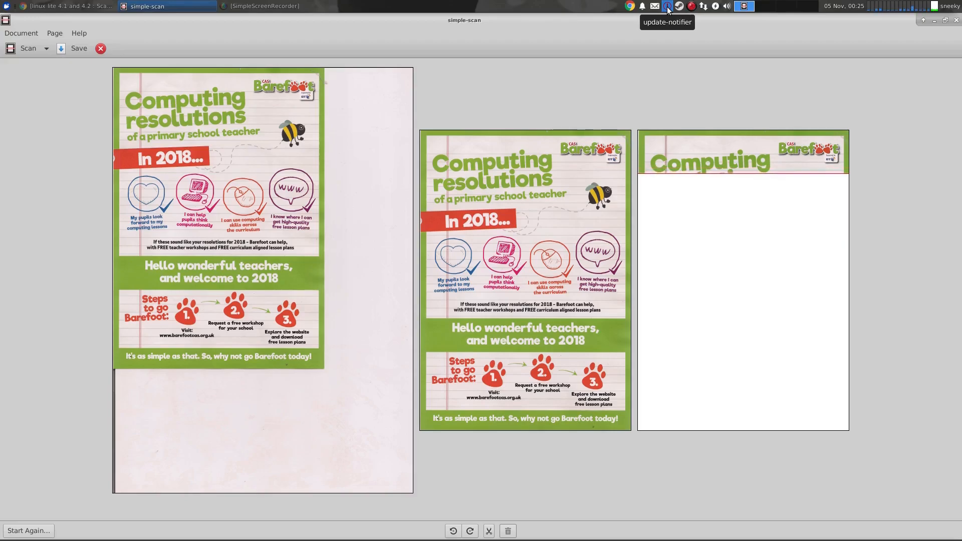
Open Software Updater from the update notifier and try to install the Libraries for the GNU Image Manipulation Program update.
{"action": "right_click", "coordinate": [668, 9]}
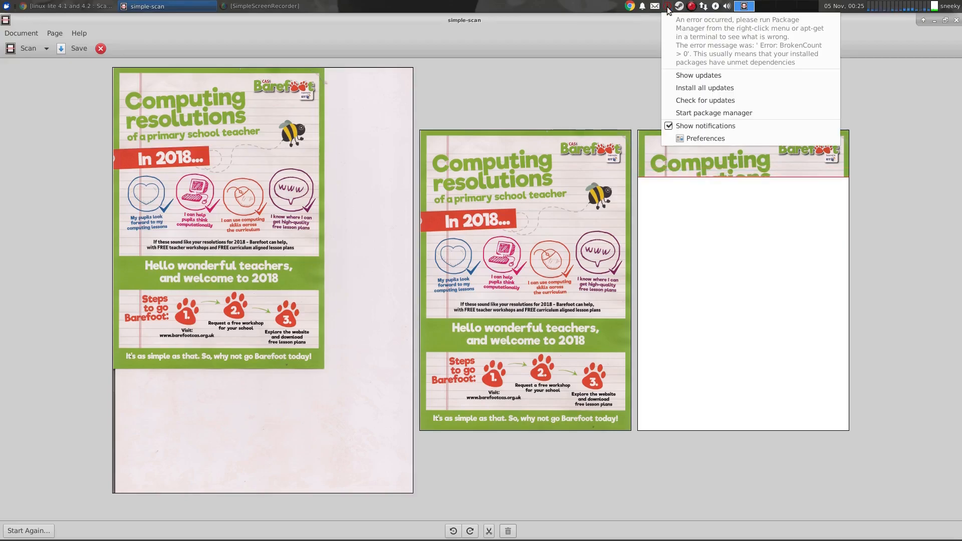
{"action": "left_click", "coordinate": [714, 79]}
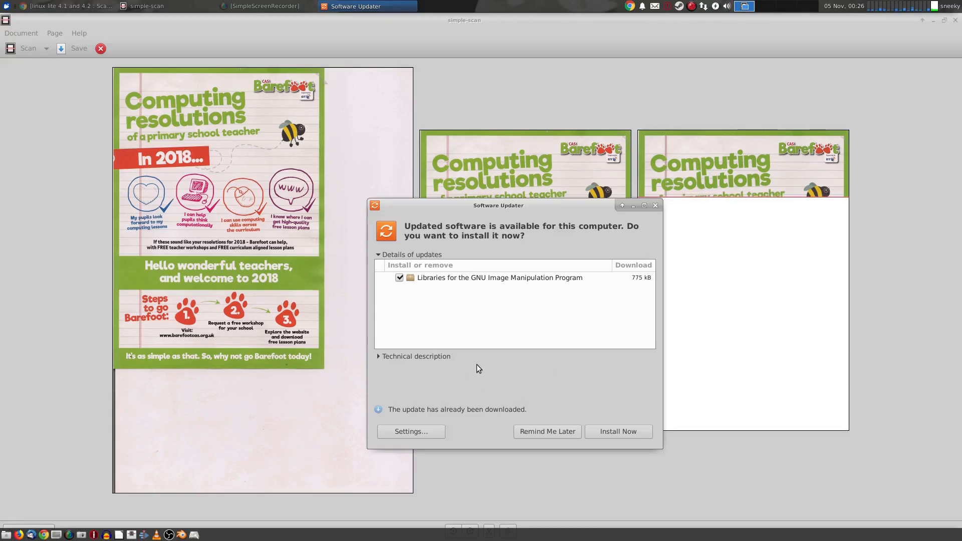
{"action": "left_click", "coordinate": [603, 434]}
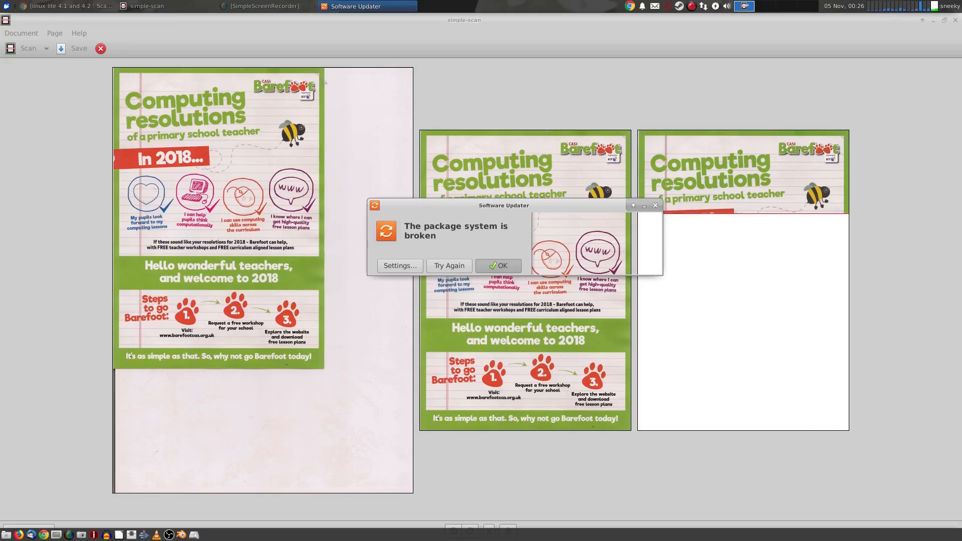
Dismiss the package system error, check the GIMP libraries update's changes and description in Software Updater, and postpone the update.
{"action": "left_click", "coordinate": [496, 266]}
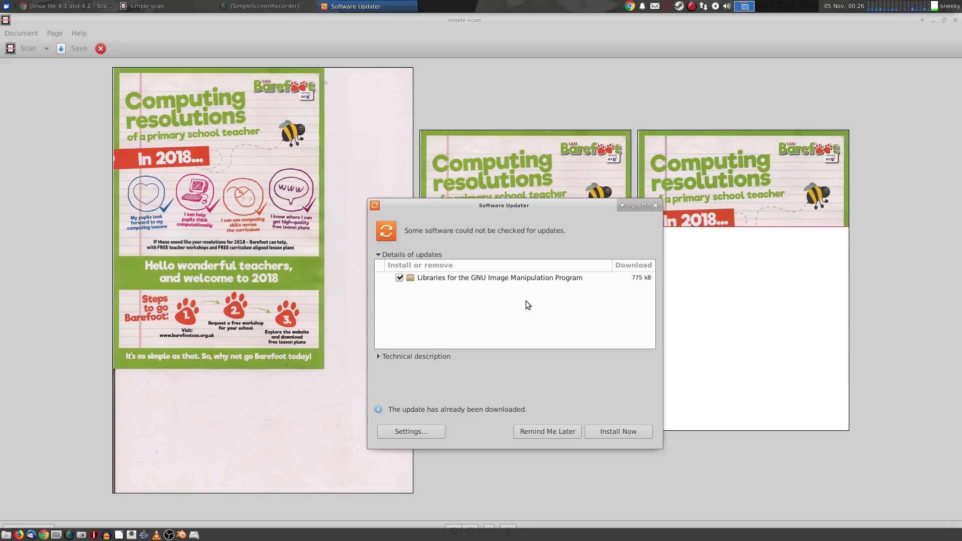
{"action": "left_click", "coordinate": [379, 356]}
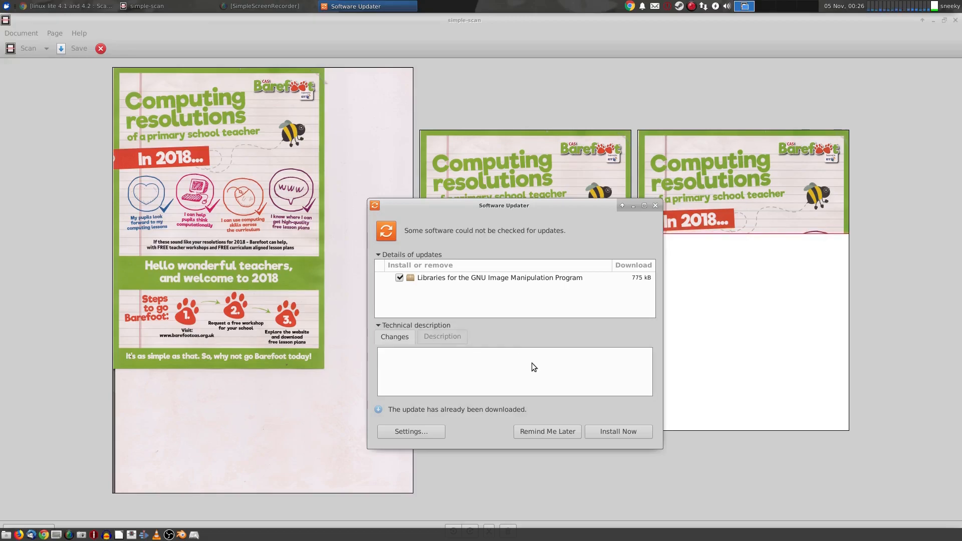
{"action": "left_click", "coordinate": [451, 337]}
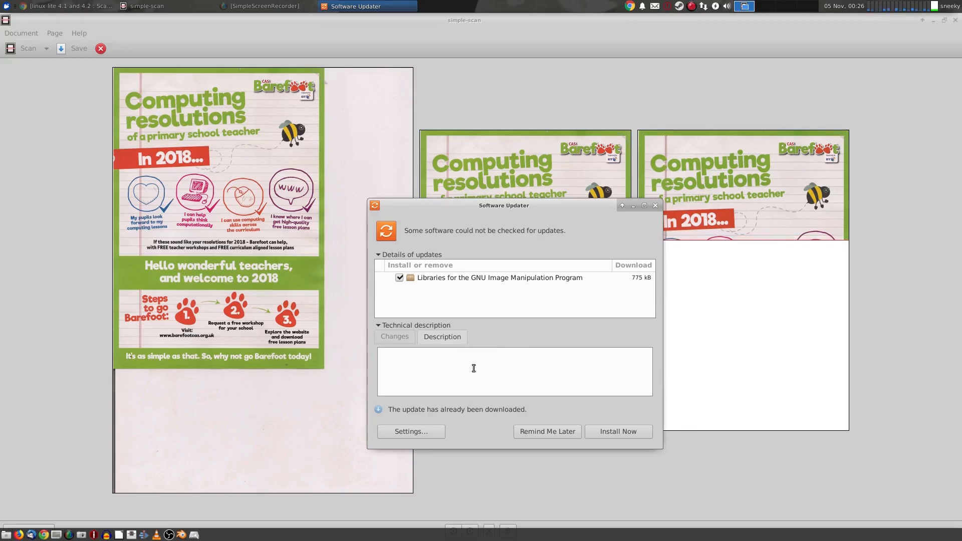
{"action": "left_click", "coordinate": [403, 341]}
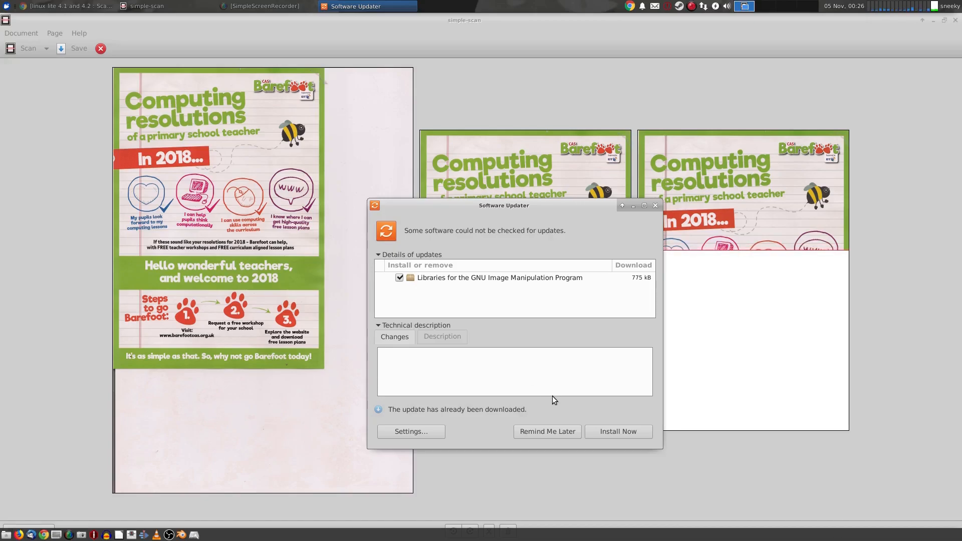
{"action": "left_click", "coordinate": [560, 431]}
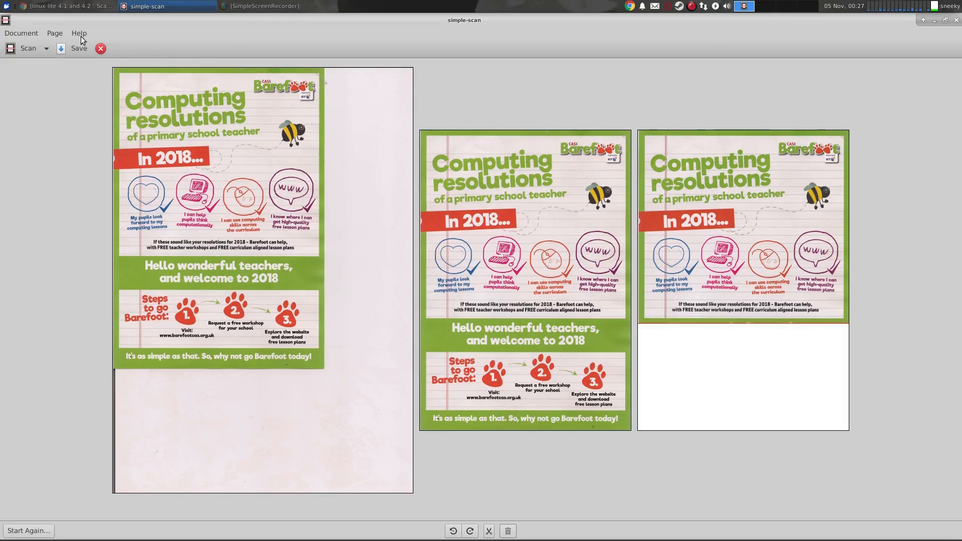
Switch to Chrome to read the chat about paper sizes on the MeWe page, and return to simple-scan.
{"action": "left_click", "coordinate": [71, 7]}
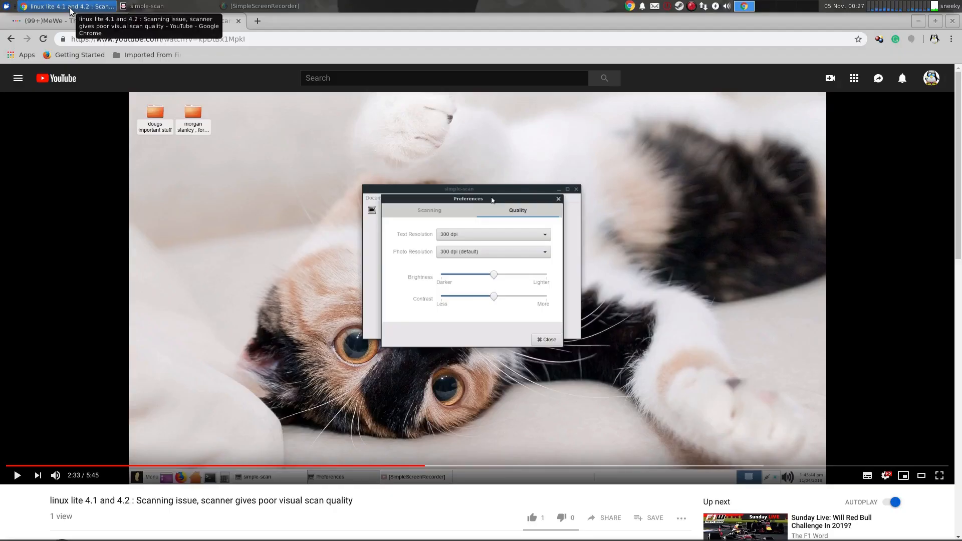
{"action": "left_click", "coordinate": [71, 21]}
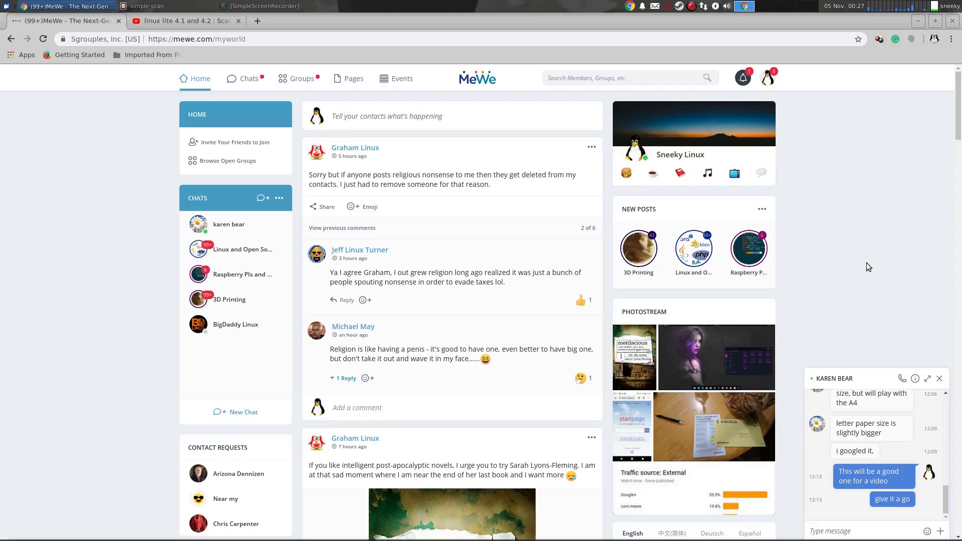
{"action": "left_click", "coordinate": [150, 6]}
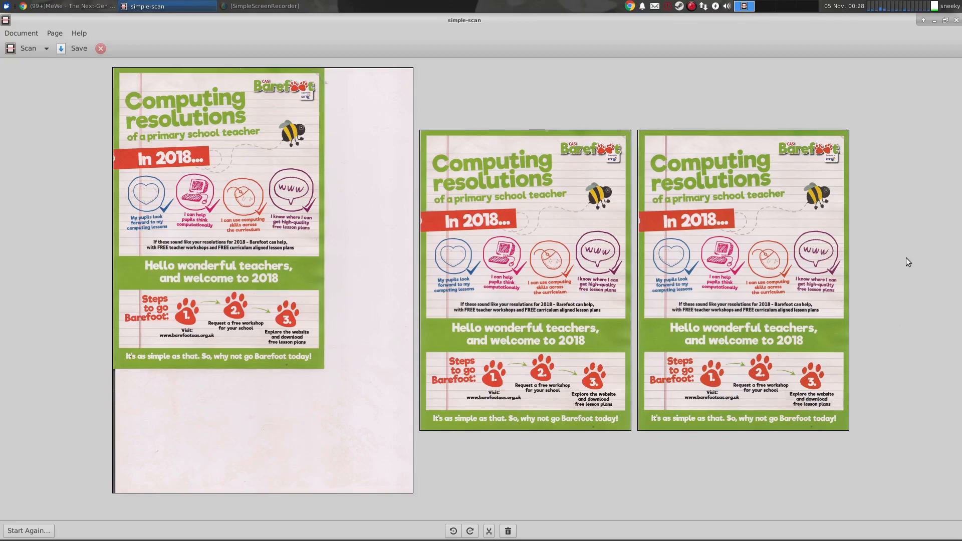
Quit simple-scan without saving the scanned pages and minimize the browser to show the desktop.
{"action": "left_click", "coordinate": [956, 21]}
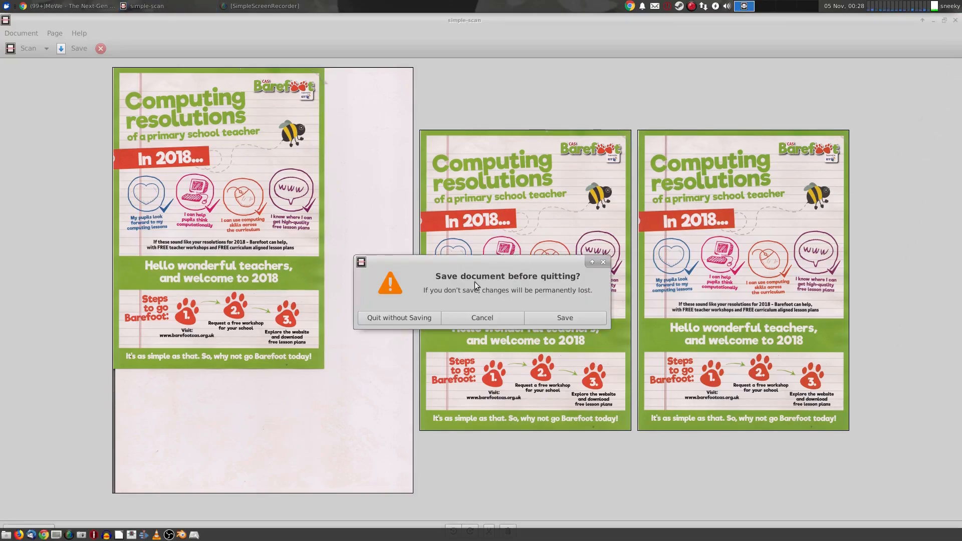
{"action": "left_click", "coordinate": [414, 317]}
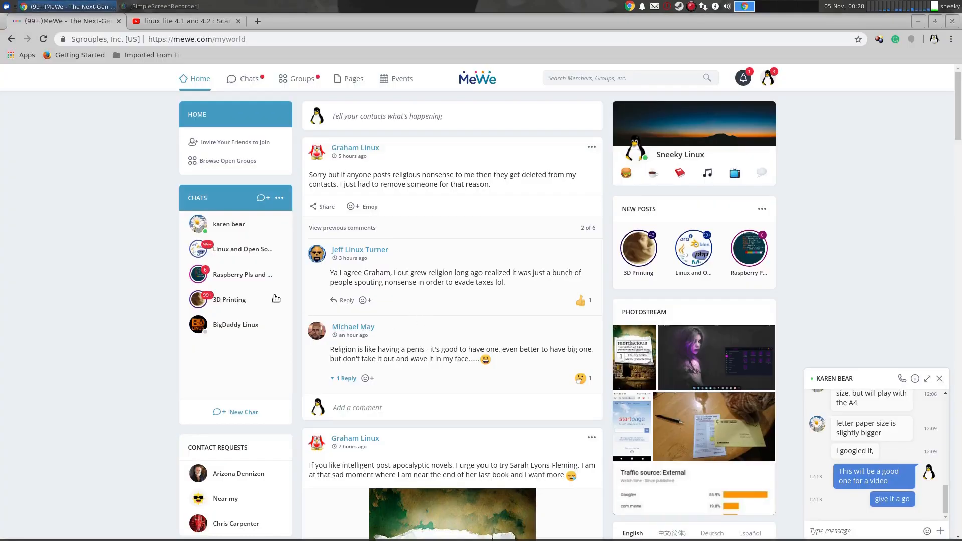
{"action": "left_click", "coordinate": [919, 22]}
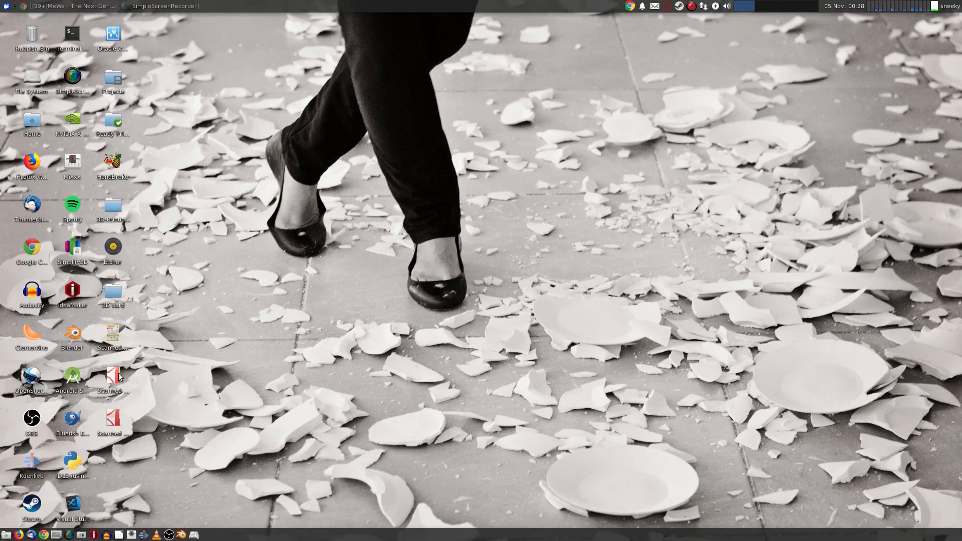
View Scanned Document.pdf, Scanned Document1.pdf and Scanned Document3.pdf from the desktop one after another, closing each, to compare scan quality.
{"action": "double_click", "coordinate": [113, 333]}
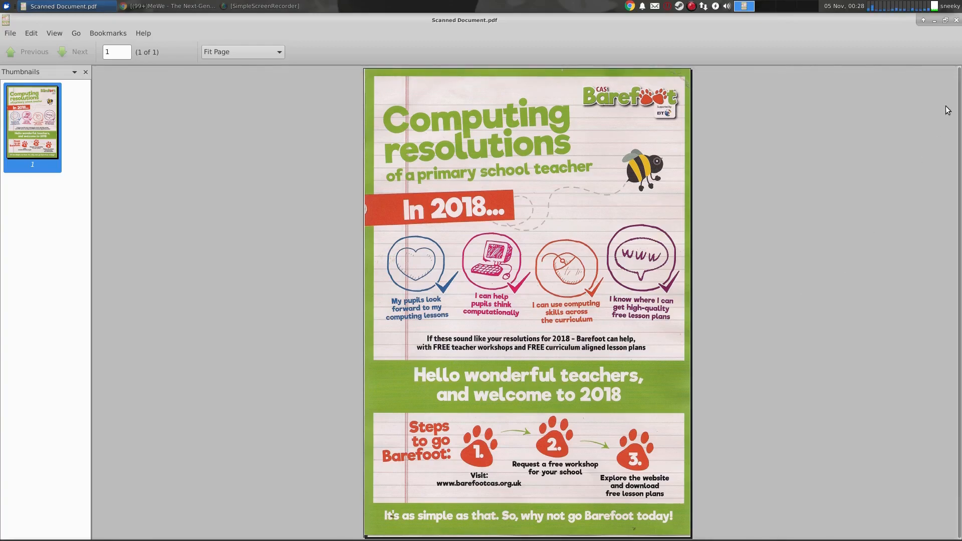
{"action": "left_click", "coordinate": [958, 22]}
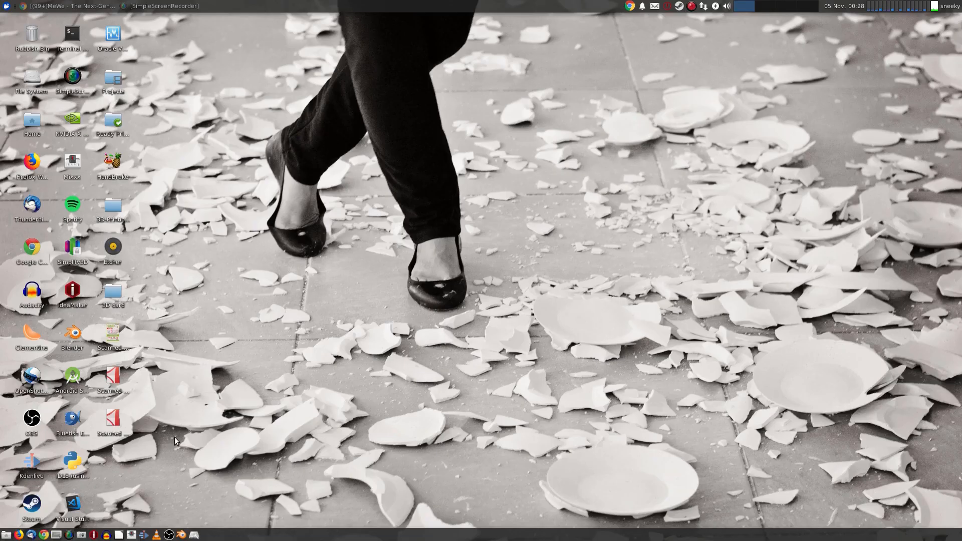
{"action": "double_click", "coordinate": [112, 375]}
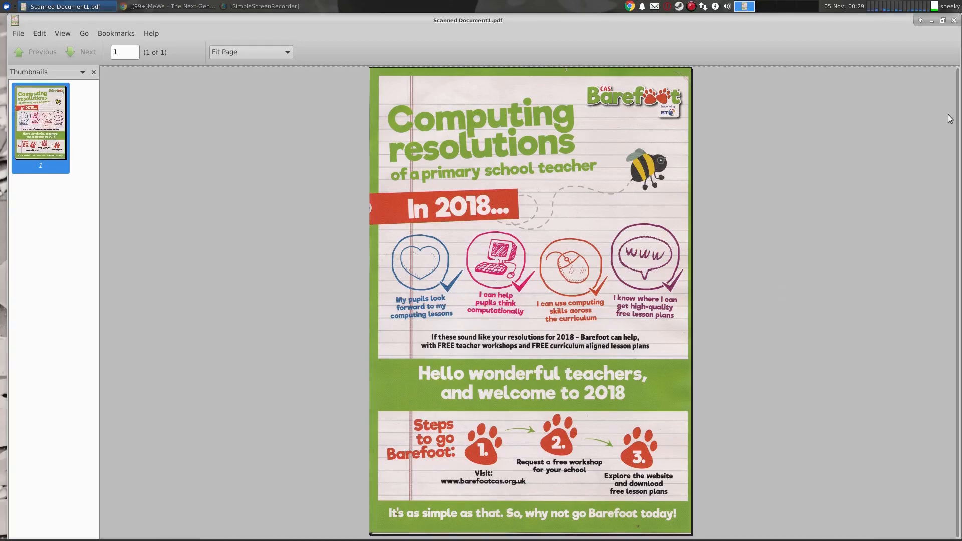
{"action": "left_click", "coordinate": [954, 20]}
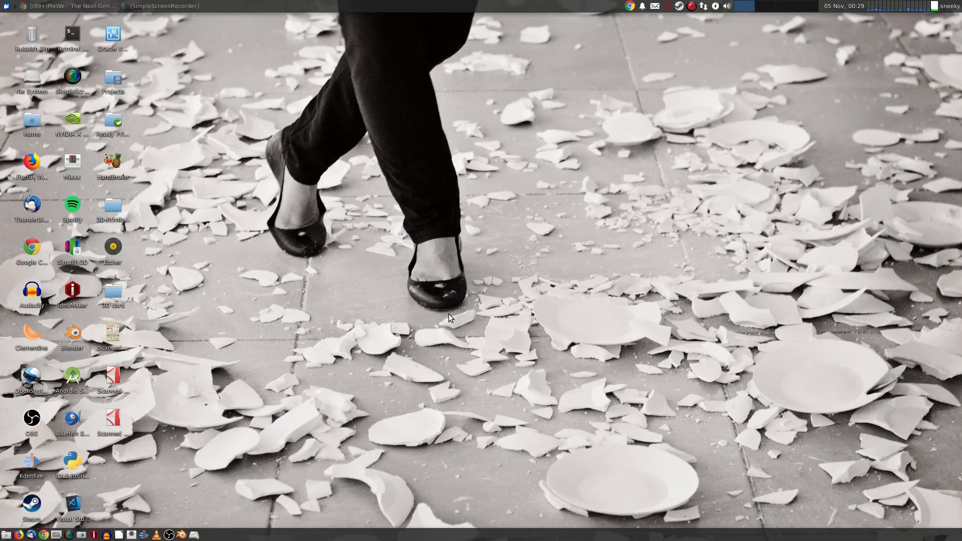
{"action": "double_click", "coordinate": [115, 419]}
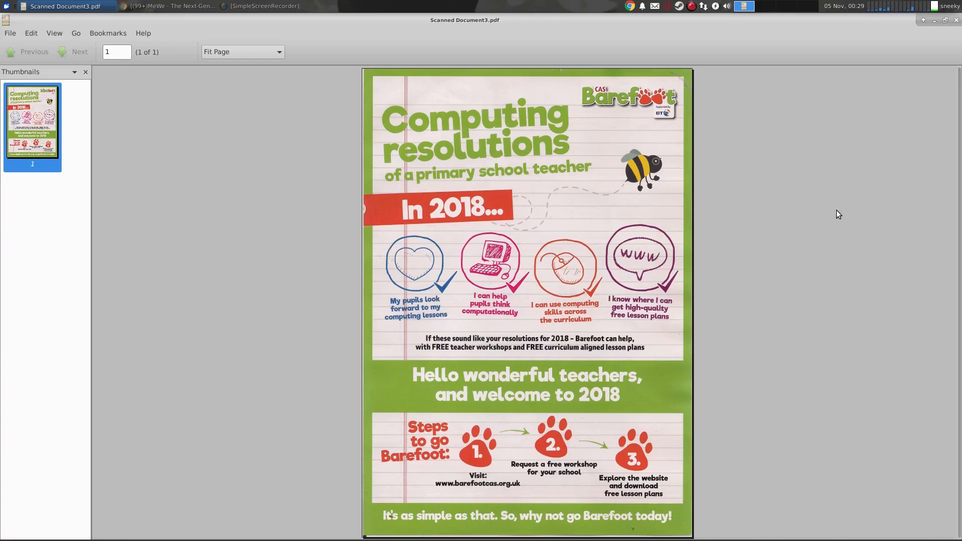
{"action": "left_click", "coordinate": [956, 20]}
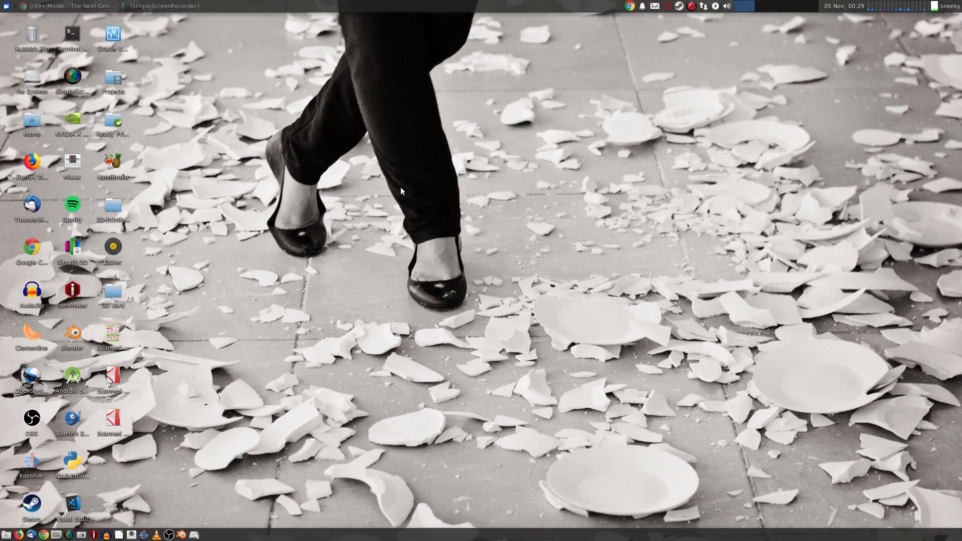
Launch simple-scan again and open its preferences.
{"action": "left_click", "coordinate": [7, 7]}
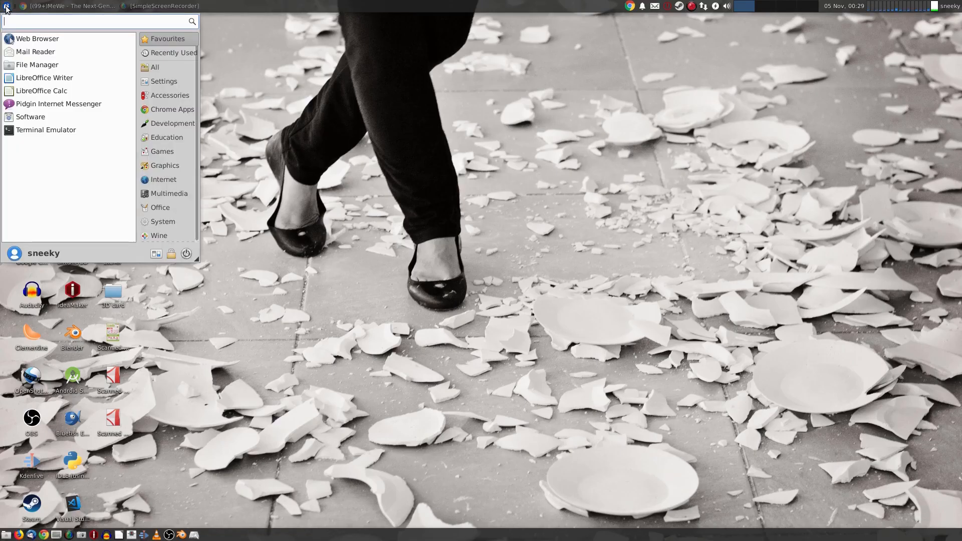
{"action": "left_click", "coordinate": [118, 59]}
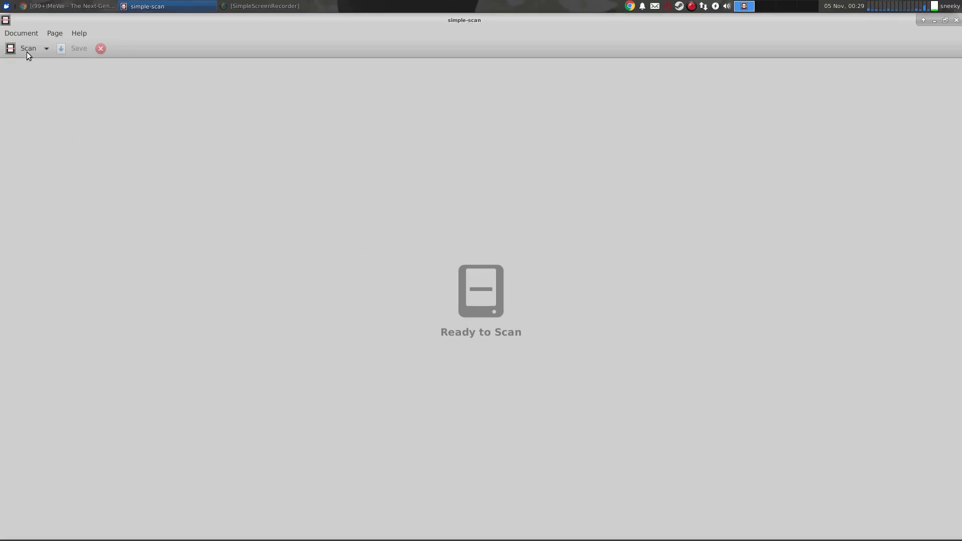
{"action": "left_click", "coordinate": [21, 34]}
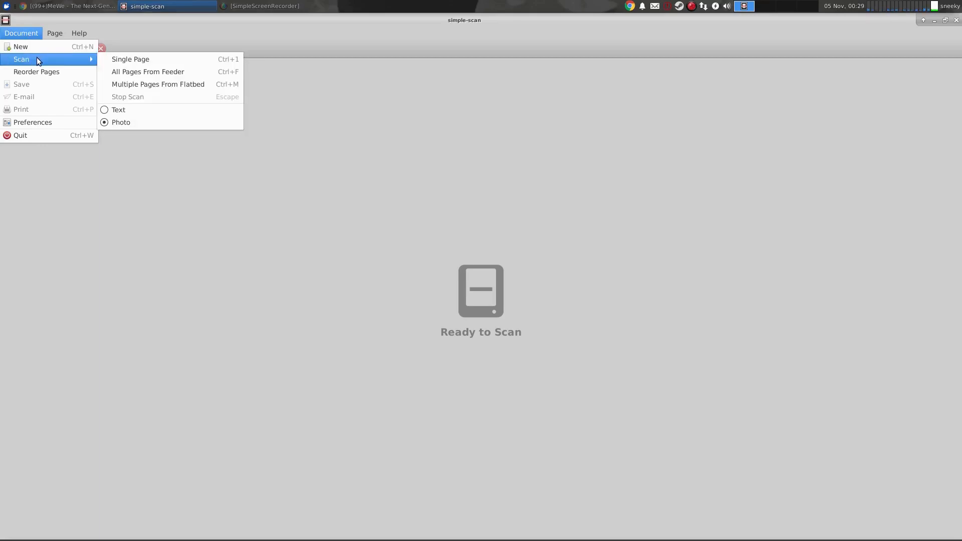
{"action": "left_click", "coordinate": [30, 122]}
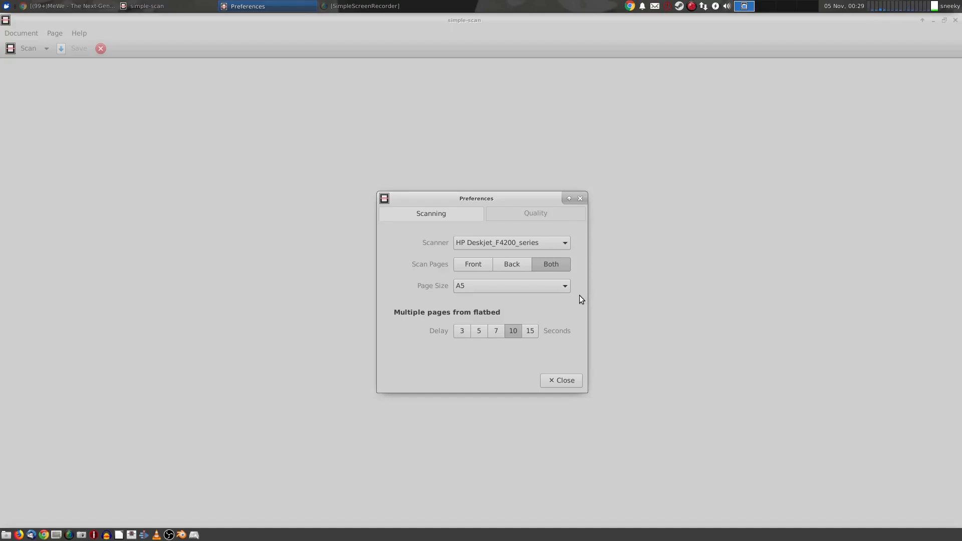
Set text and photo resolution to 600 dpi, reset brightness and contrast to their midpoints, and close simple-scan.
{"action": "left_click", "coordinate": [533, 222]}
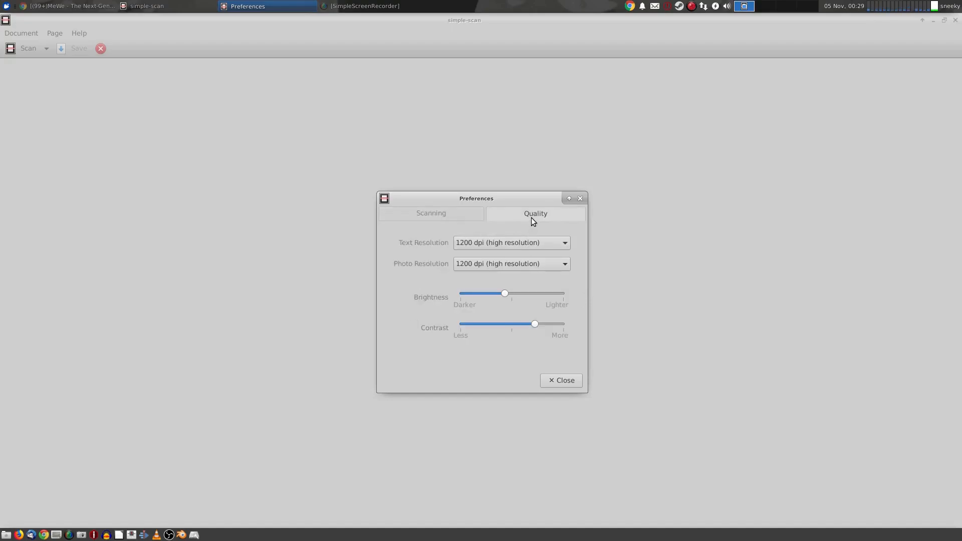
{"action": "left_click", "coordinate": [564, 243]}
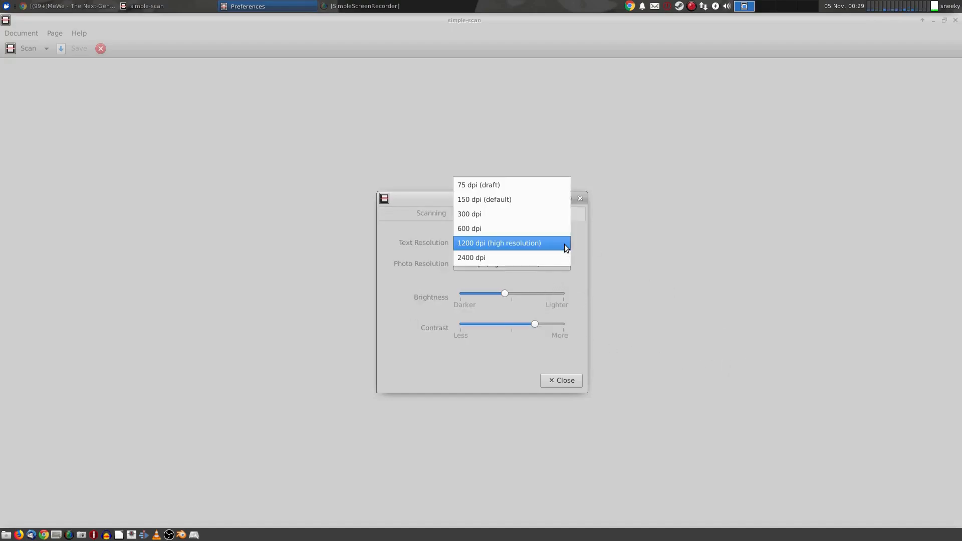
{"action": "left_click", "coordinate": [546, 232]}
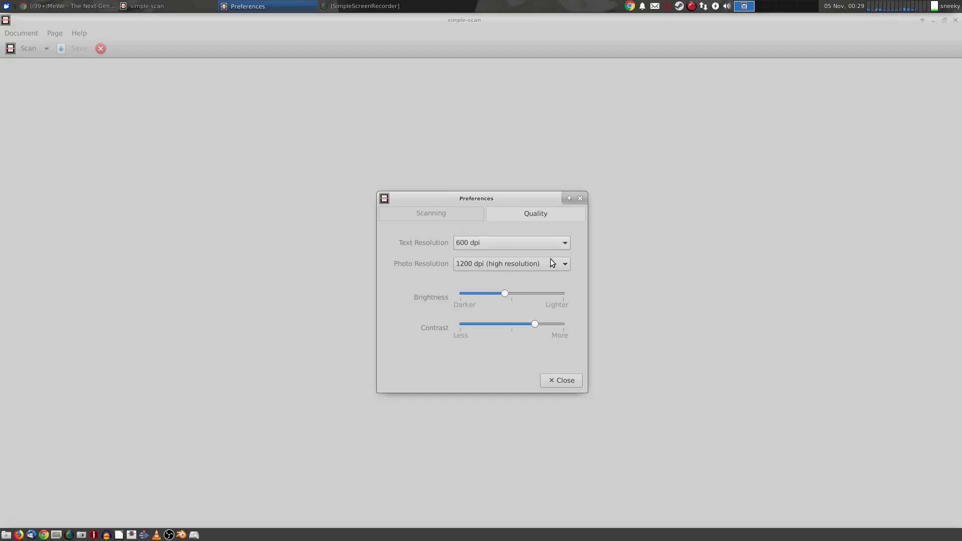
{"action": "left_click", "coordinate": [551, 262]}
{"action": "left_click", "coordinate": [538, 251]}
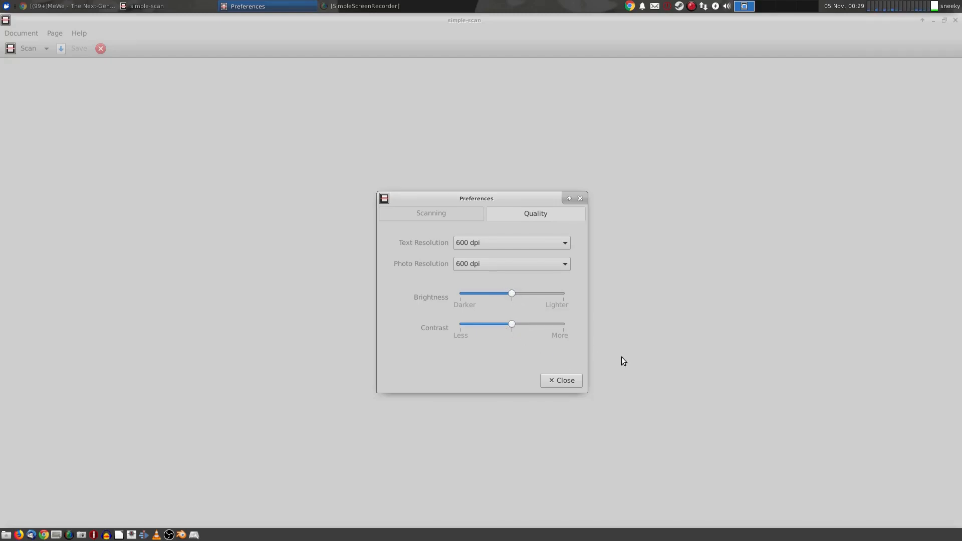
{"action": "left_click", "coordinate": [561, 384]}
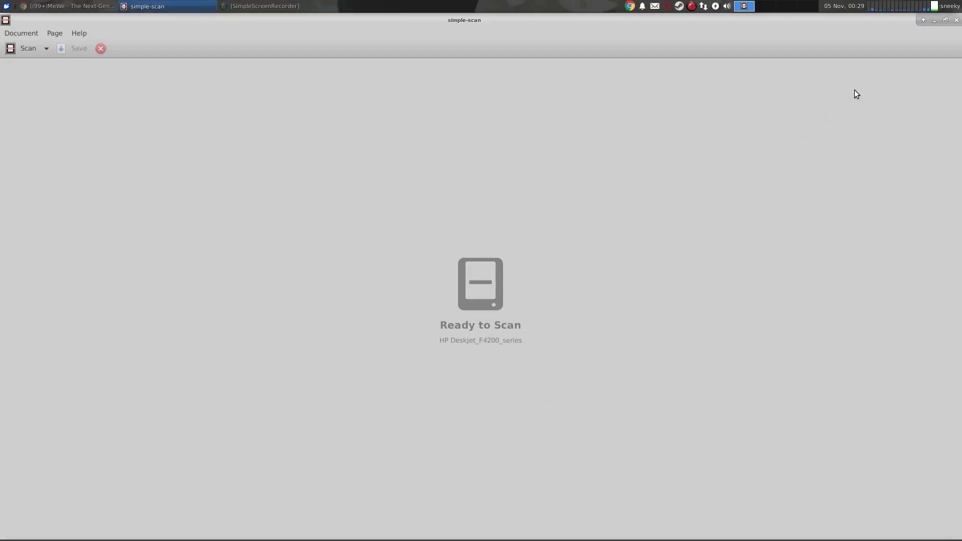
{"action": "left_click", "coordinate": [955, 20]}
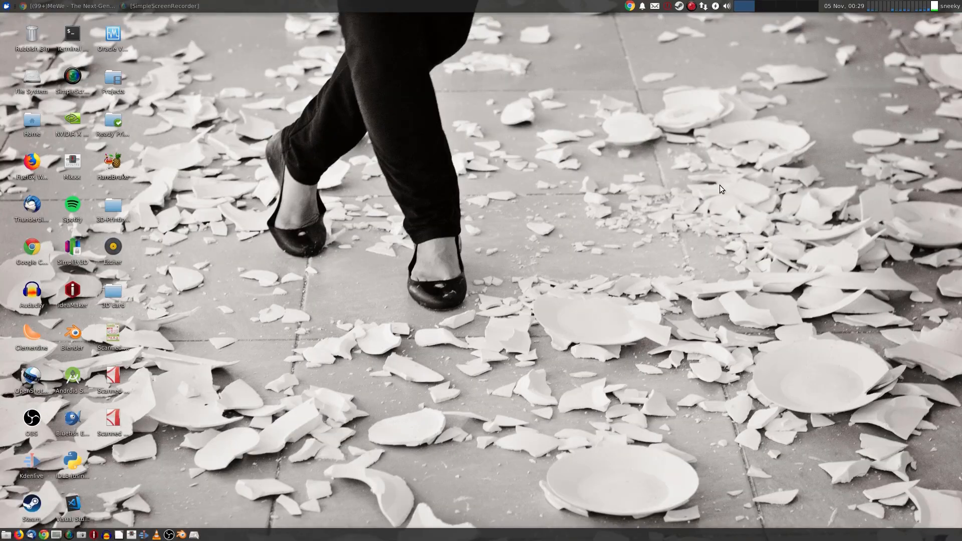